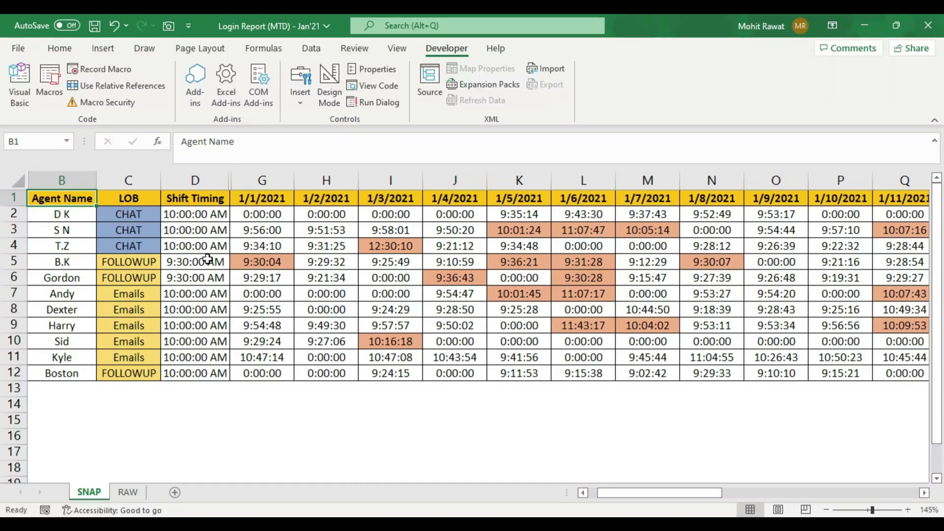
- Select the entire login dashboard table and bring up the macro list showing LoginReport
key("ctrl+a")
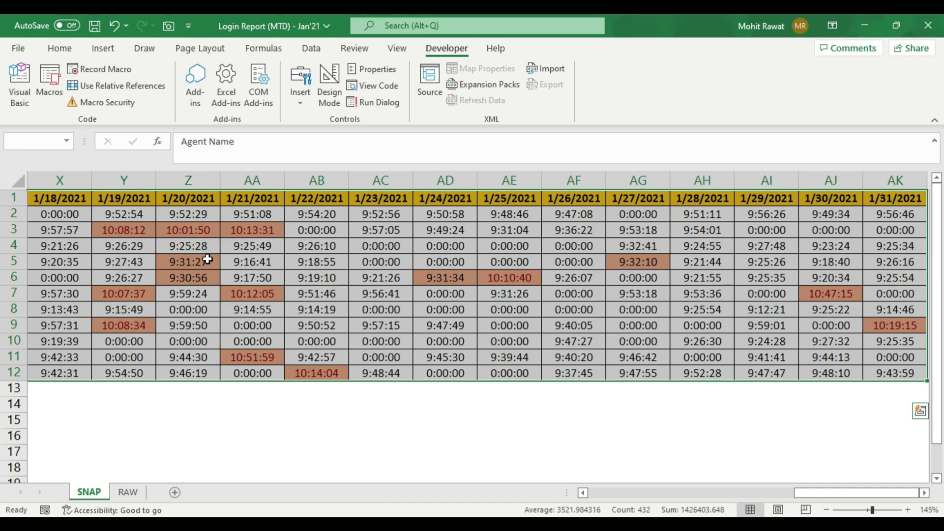
left_click(50, 82)
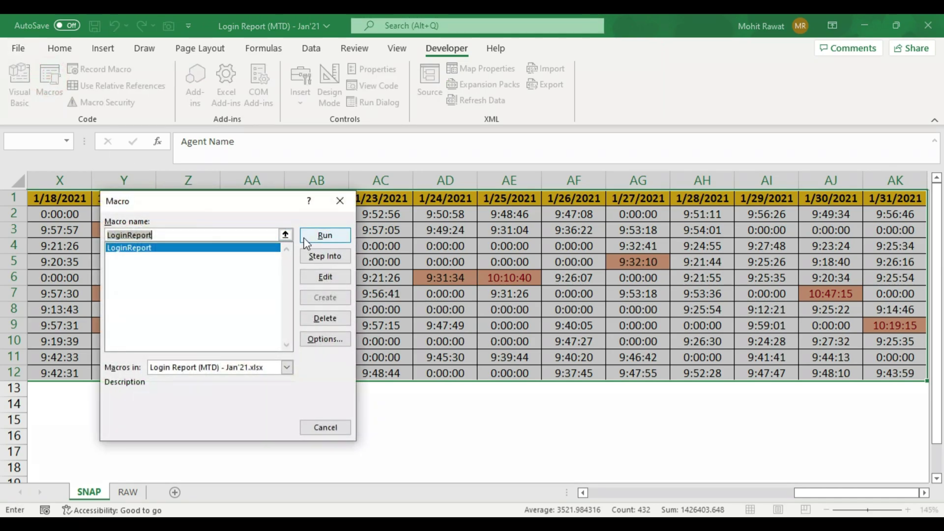
- Run LoginReport to generate the 'Login Report - 06/17/2023' Outlook draft, then close it
left_click(324, 235)
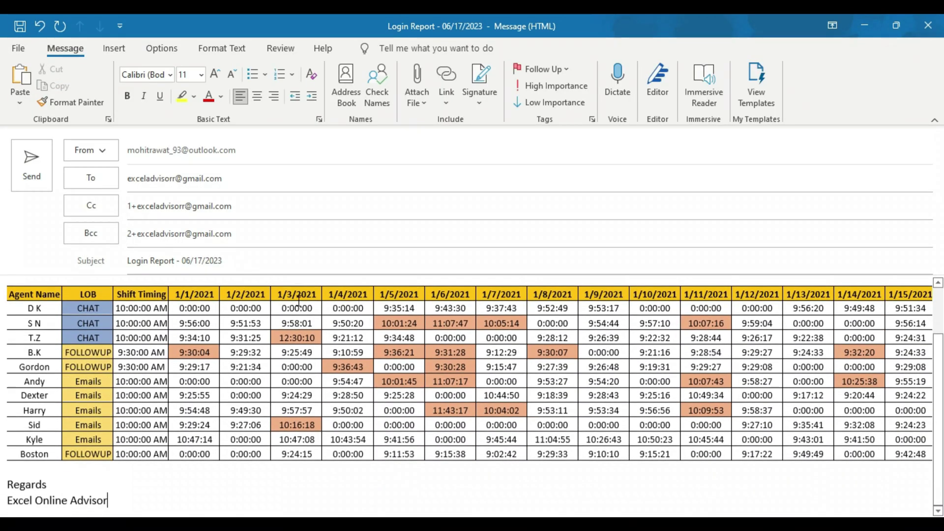
scroll(297, 318, "up", 3)
scroll(296, 319, "down", 3)
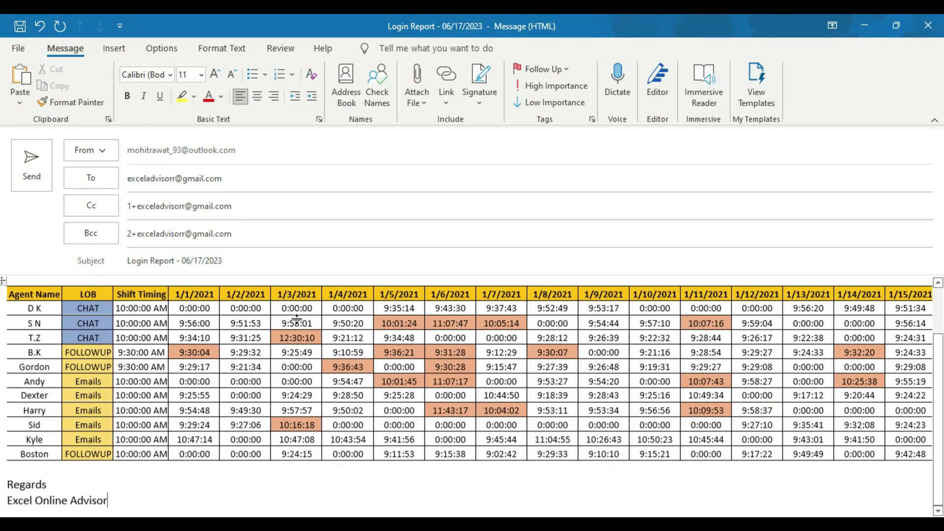
scroll(301, 376, "up", 3)
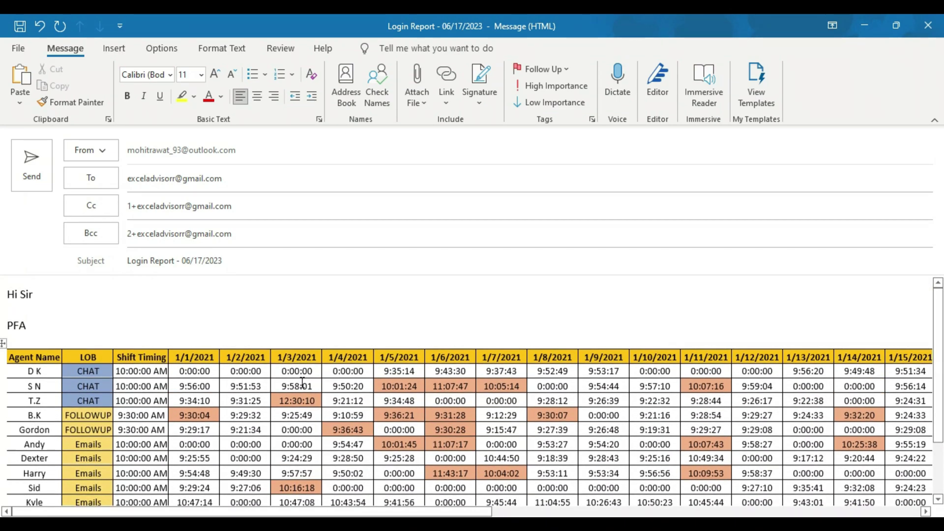
left_click(928, 26)
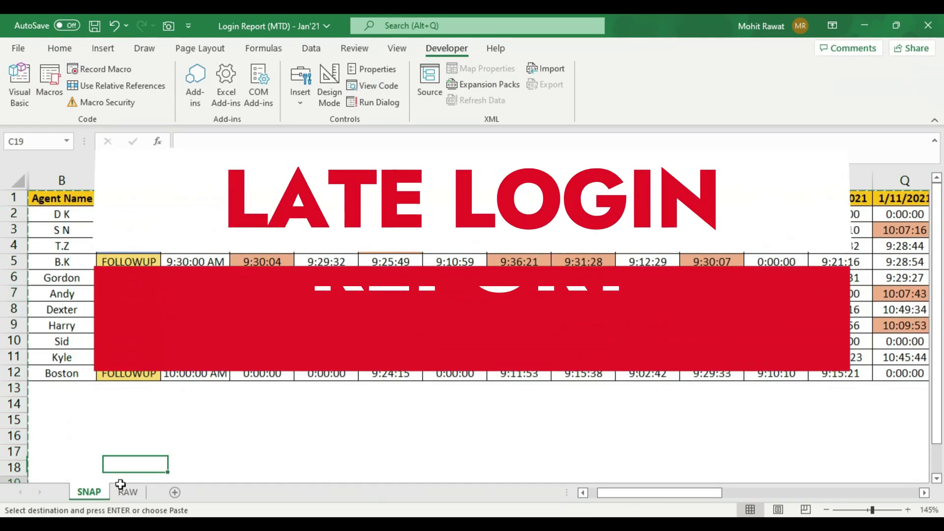
- Glance at the RAW sheet, return to SNAP, and select the Agent Name cell B1
left_click(127, 491)
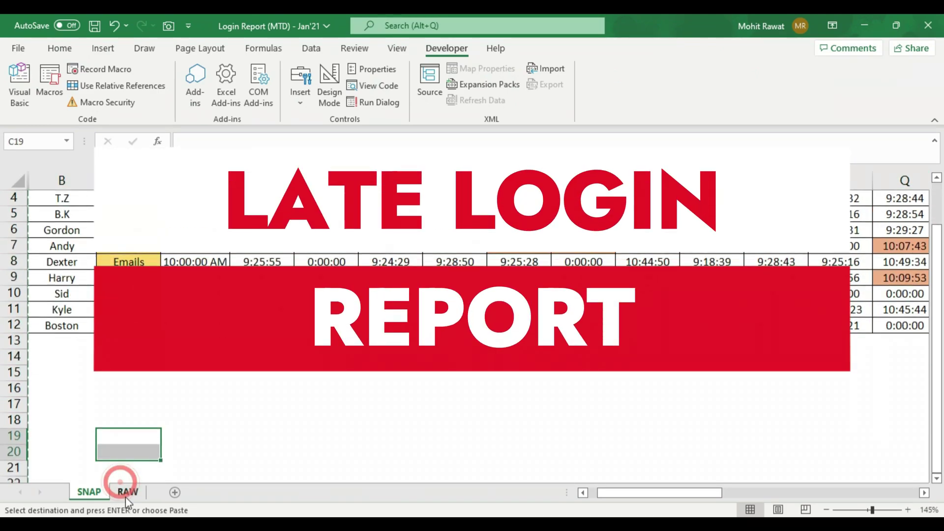
left_click(89, 492)
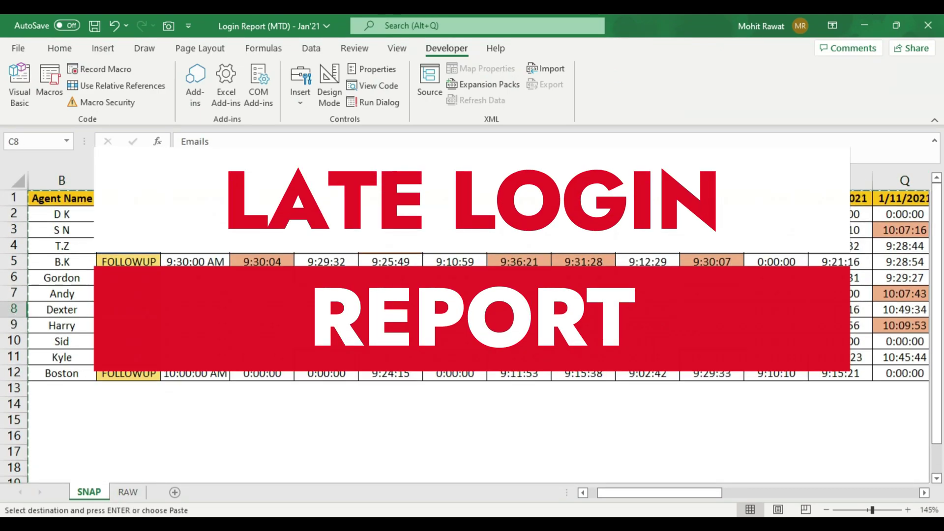
left_click(61, 198)
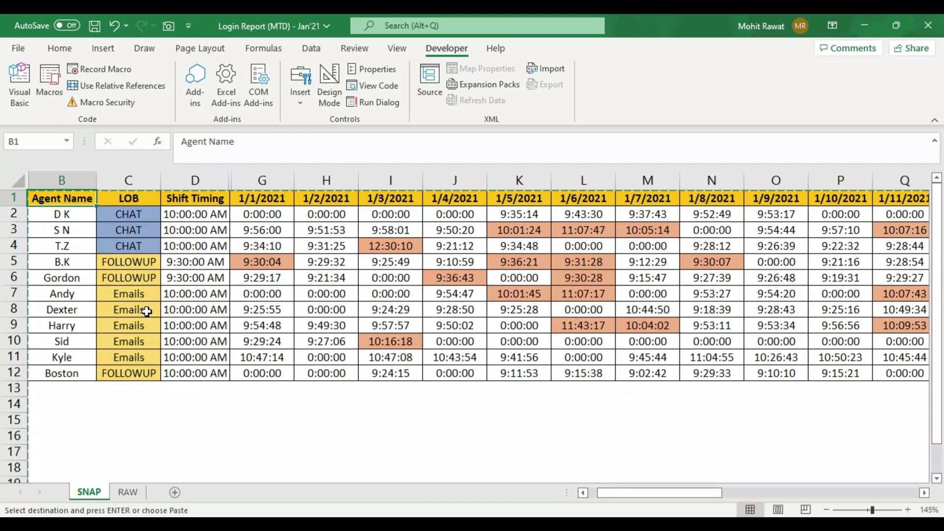
- Extend the selection over the agent rows through the Shift Timing column, then move to C1
key("ctrl+shift+Down")
key("shift+Right")
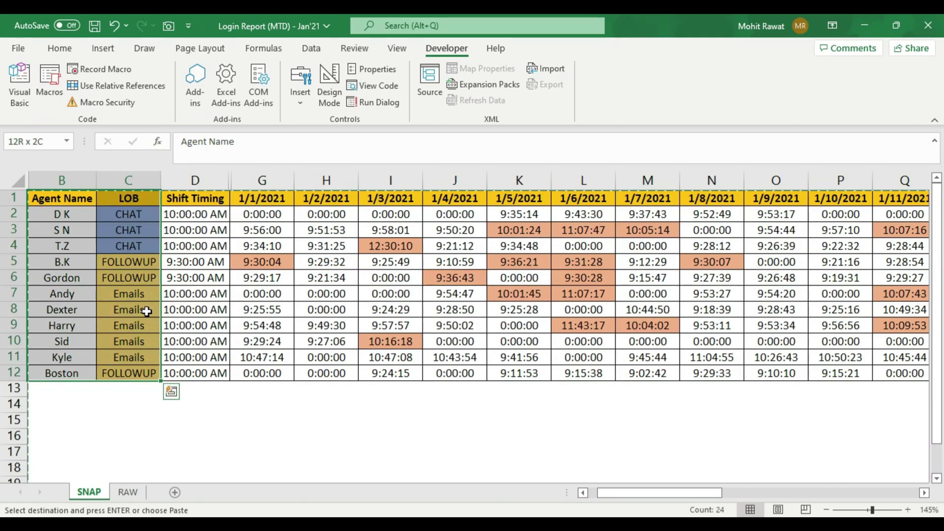
key("shift+Right")
key("Right")
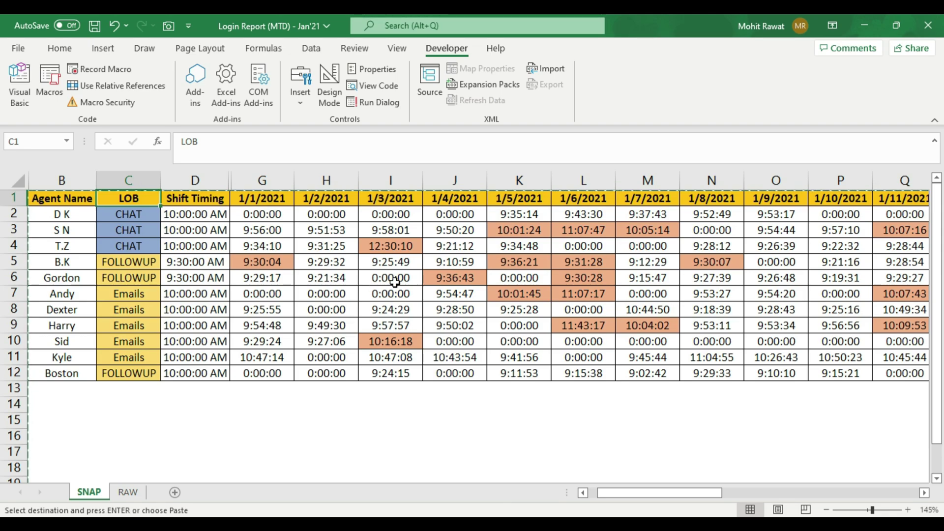
- Inspect the J5, K5 and L5 formulas and date columns, then view the VBA code
left_click(448, 266)
key("Right")
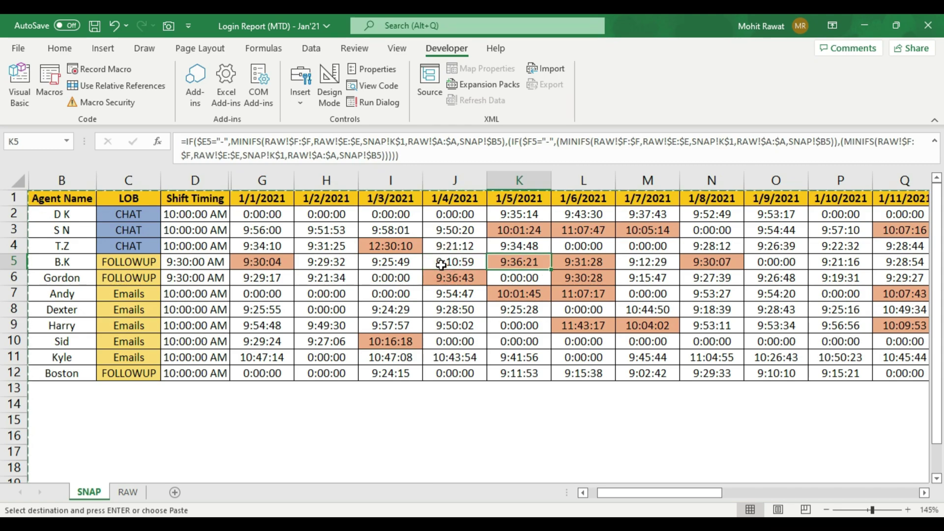
key("Right")
key("ctrl+Right")
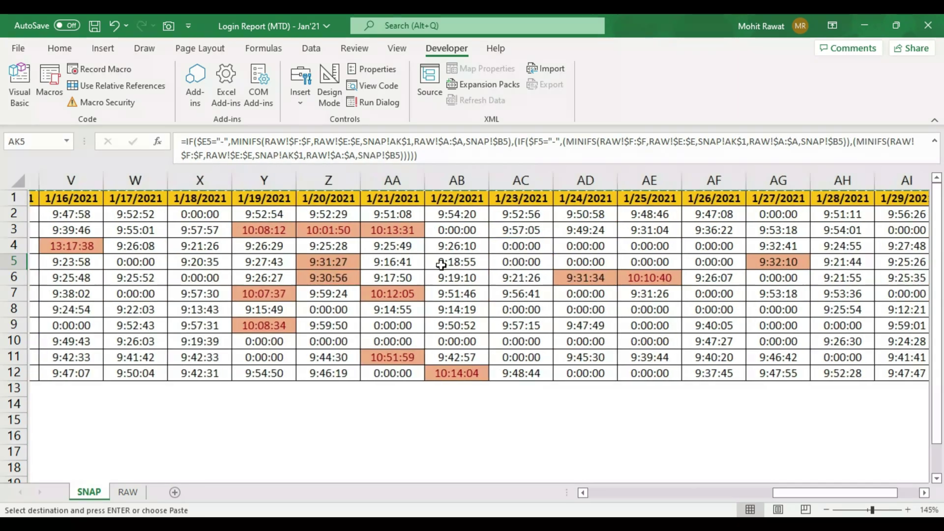
key("ctrl+Up")
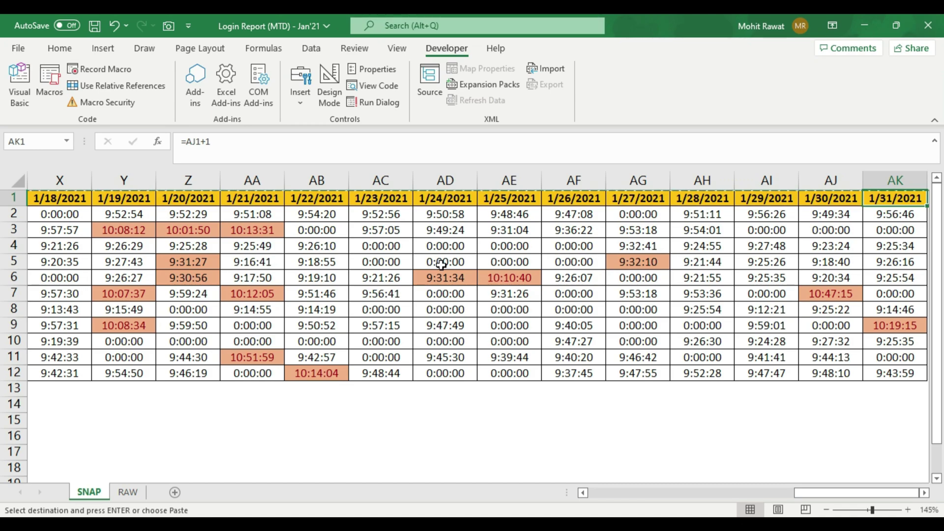
key("ctrl+Left")
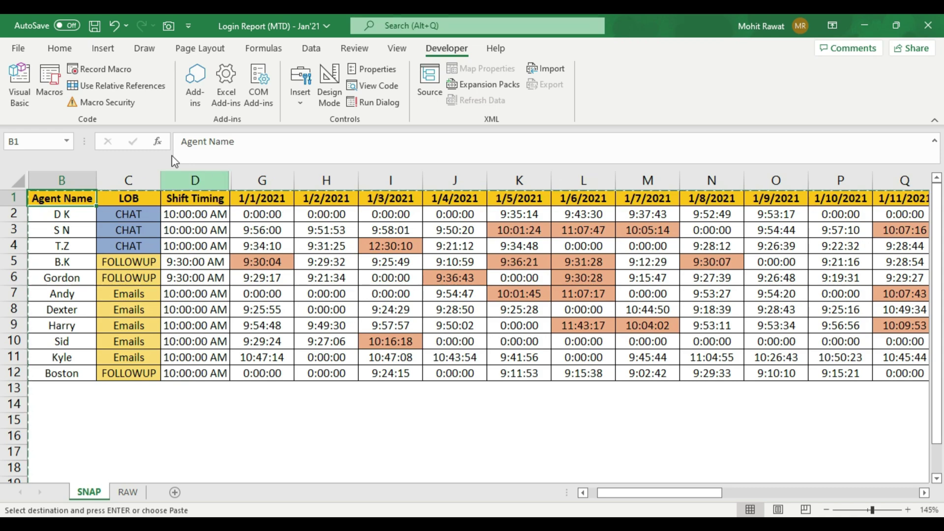
key("alt+F11")
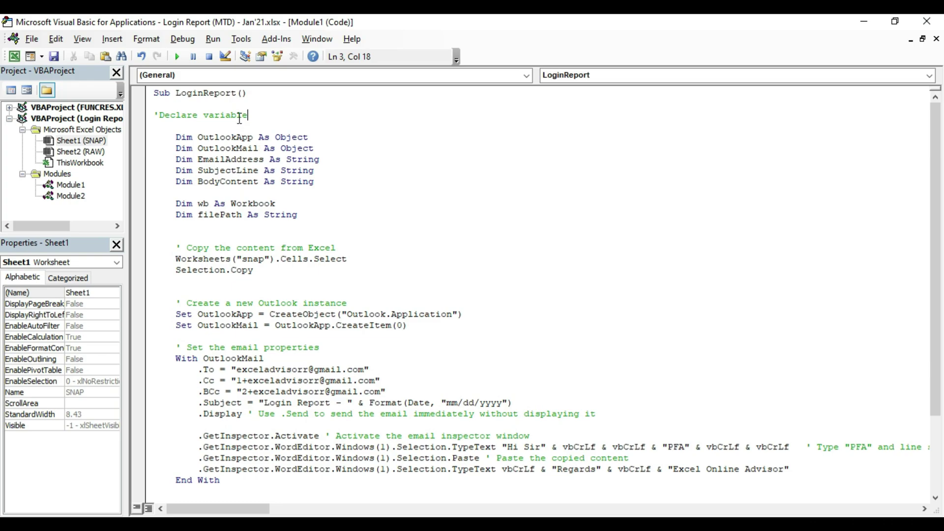
- Review the code's declaration, Excel-copy and Outlook-instance comments, then close the VBA editor
left_click_drag(248, 115, 158, 116)
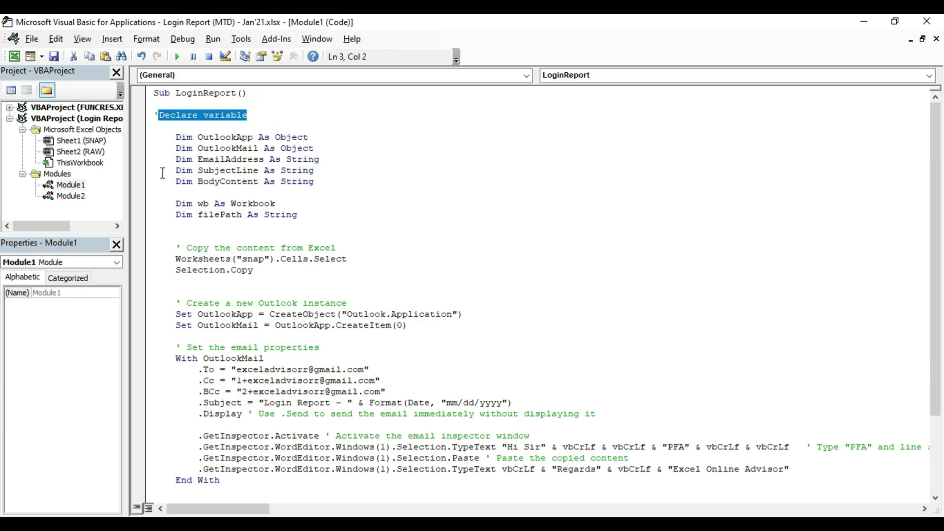
left_click_drag(158, 238, 335, 248)
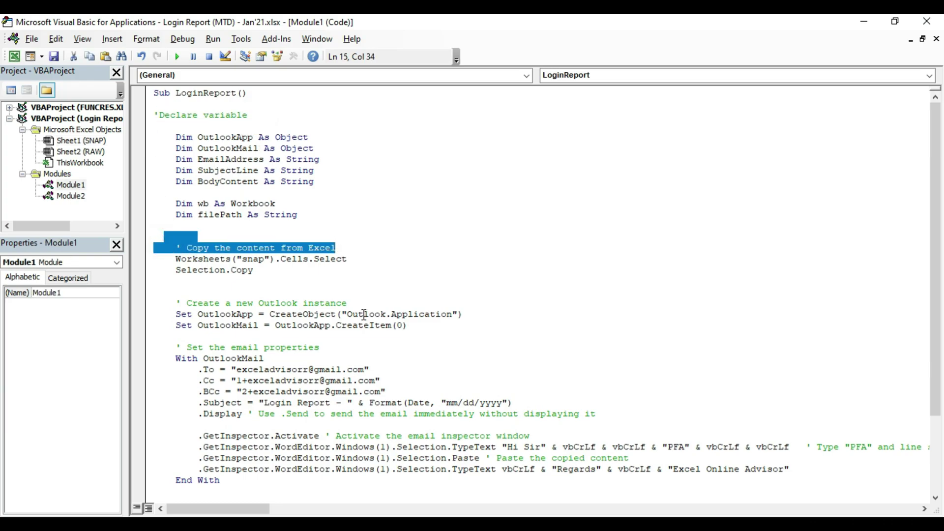
left_click_drag(347, 303, 190, 303)
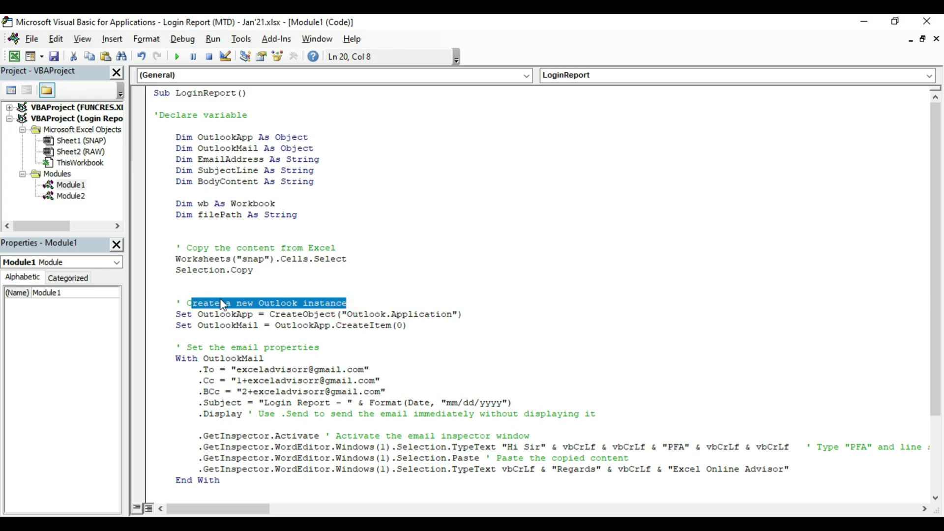
scroll(223, 304, "down", 2)
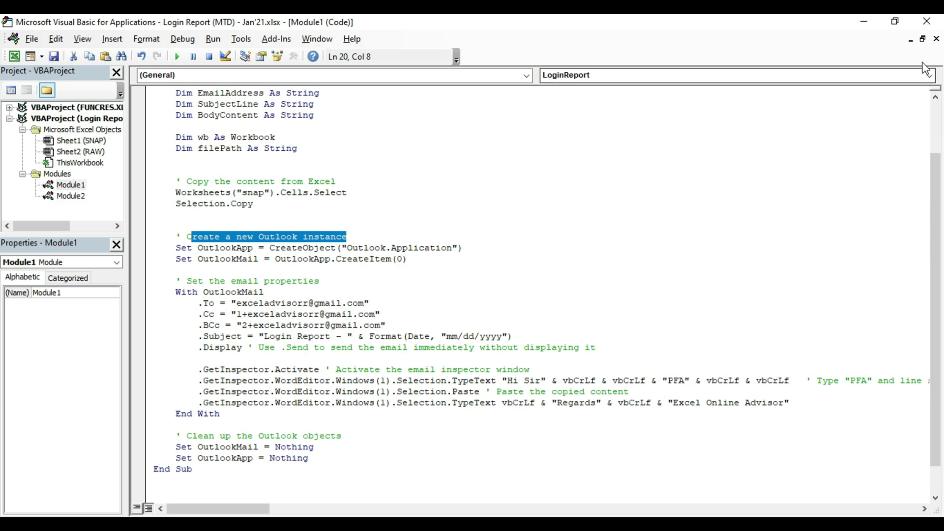
left_click(926, 20)
- Check the SNAP table's full range from B1, then run the LoginReport macro
left_click(325, 262)
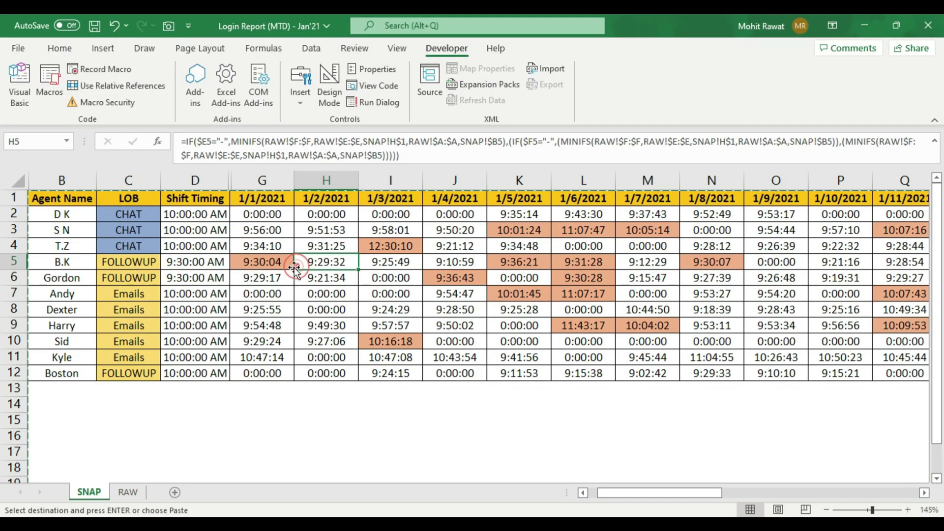
key("ctrl+Home")
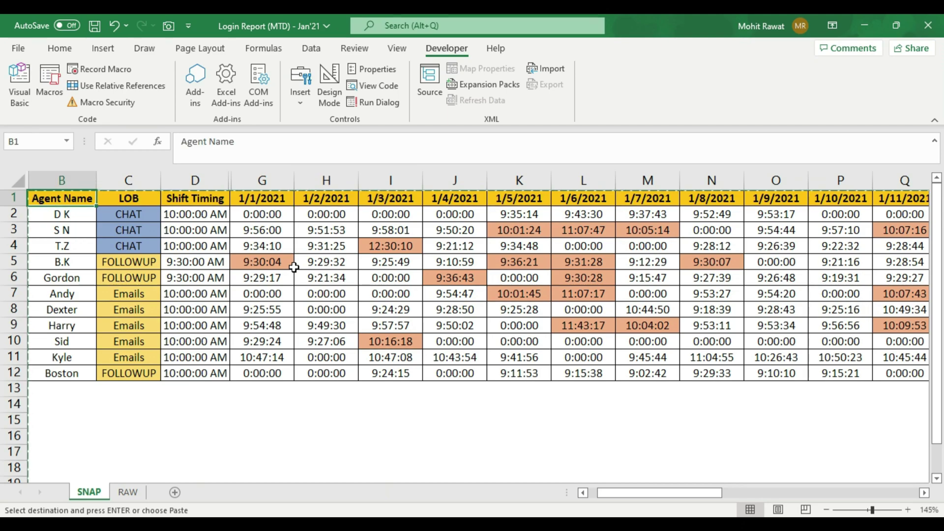
key("ctrl+shift+End")
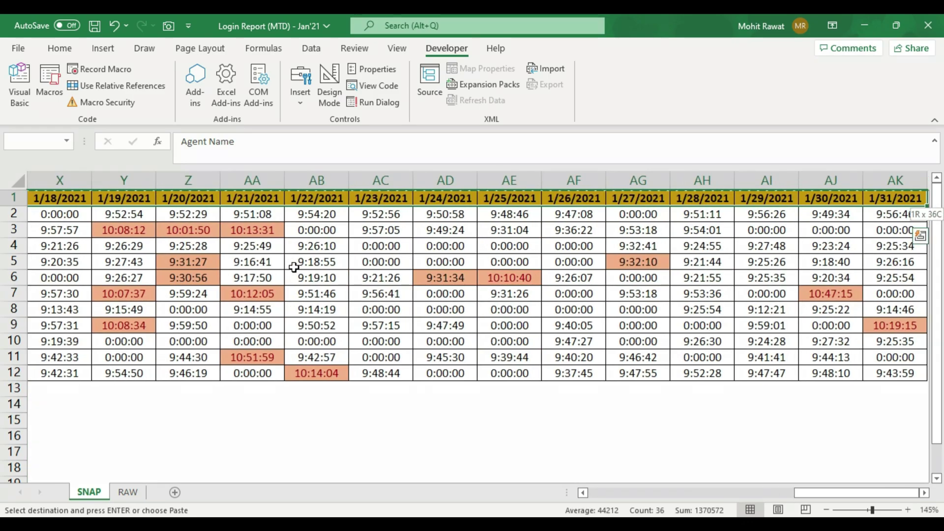
key("ctrl+Home")
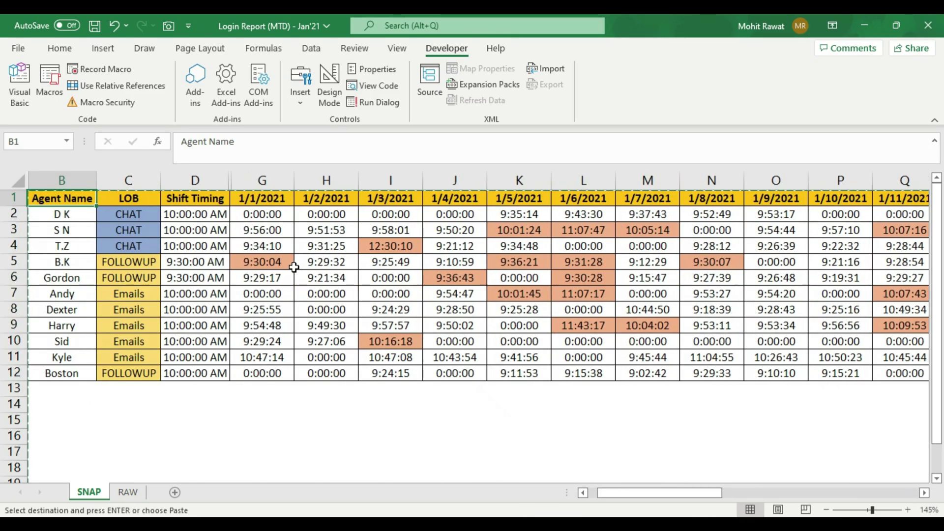
left_click(50, 80)
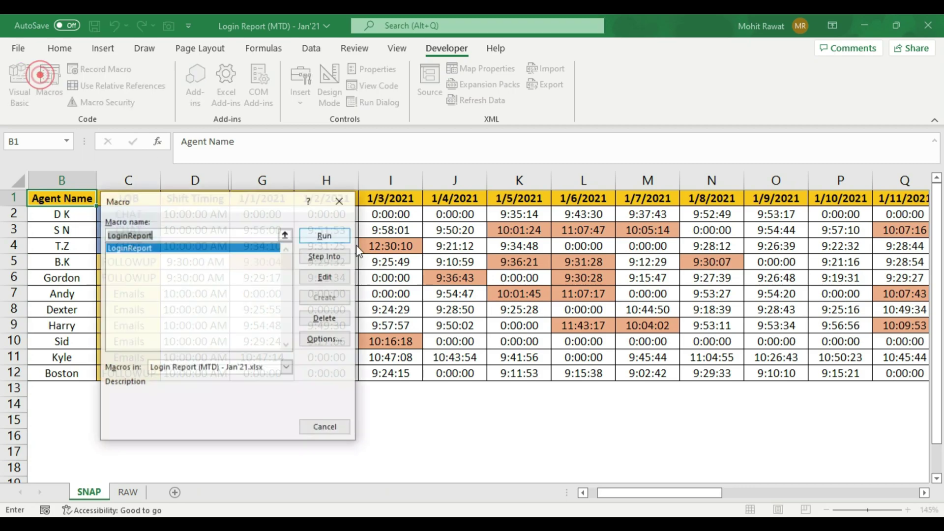
left_click(325, 235)
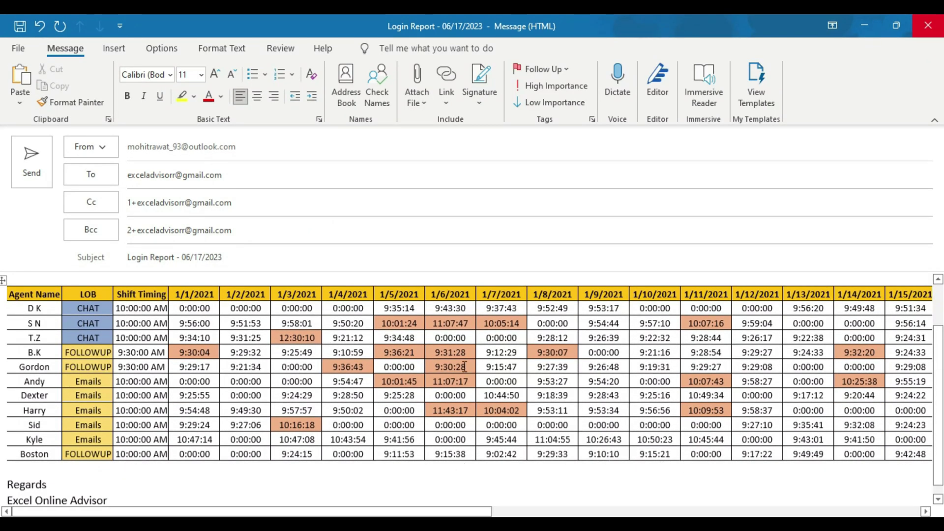
scroll(375, 487, "up", 2)
left_click_drag(459, 513, 656, 513)
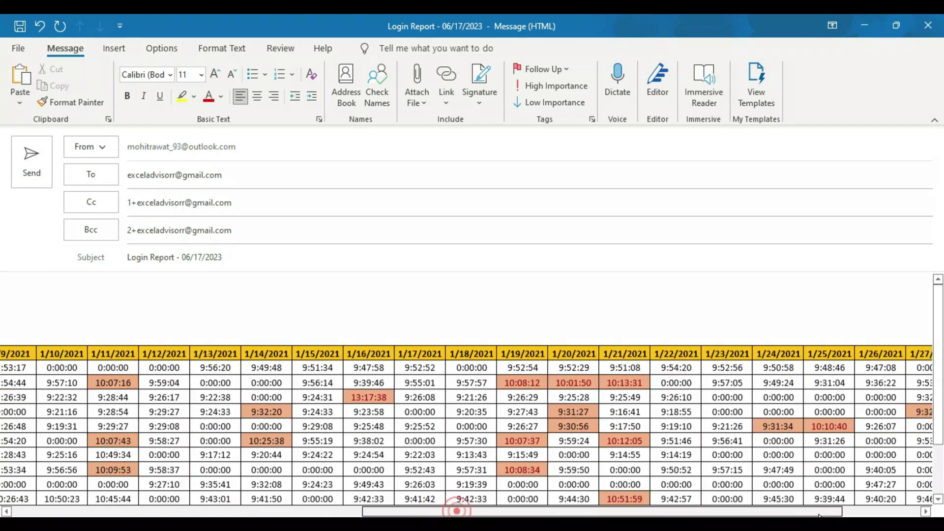
left_click_drag(429, 513, 222, 513)
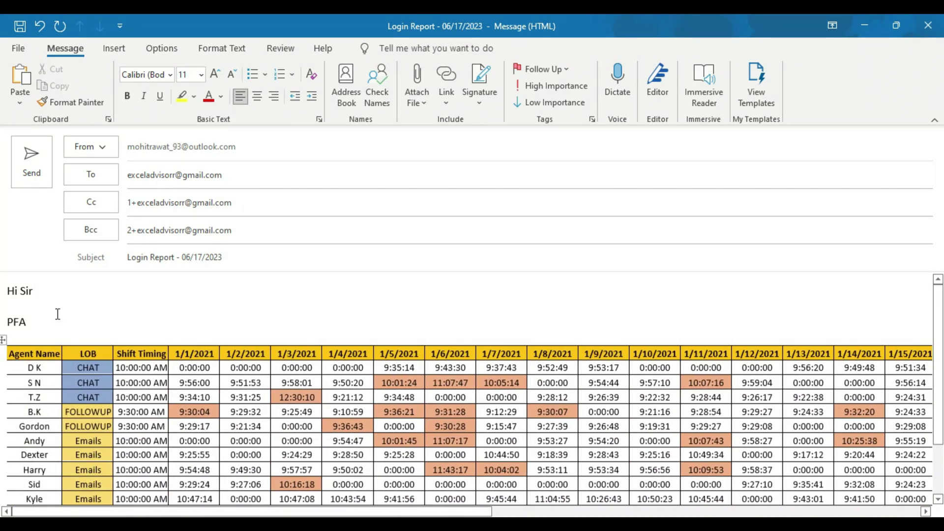
- Check the PFA greeting and the subject line, then close the generated email
left_click(58, 334)
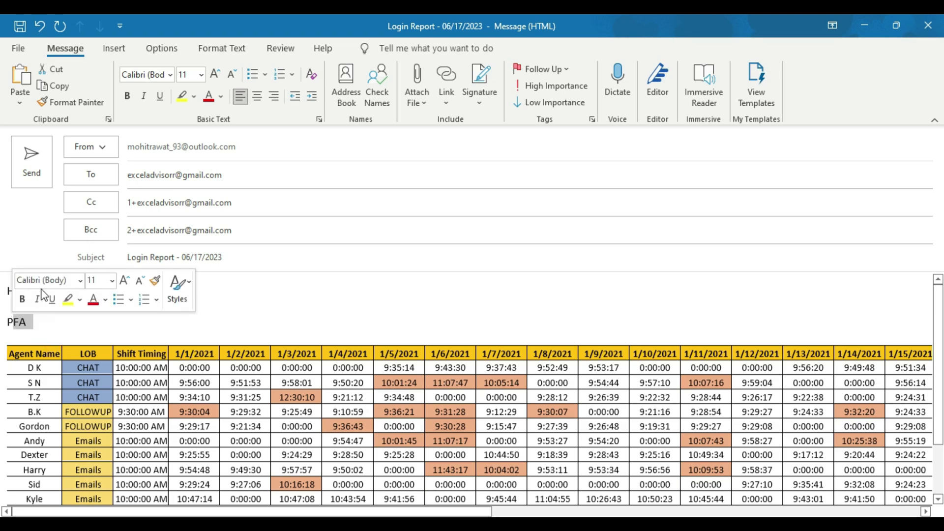
scroll(276, 327, "down", 3)
scroll(277, 326, "down", 1)
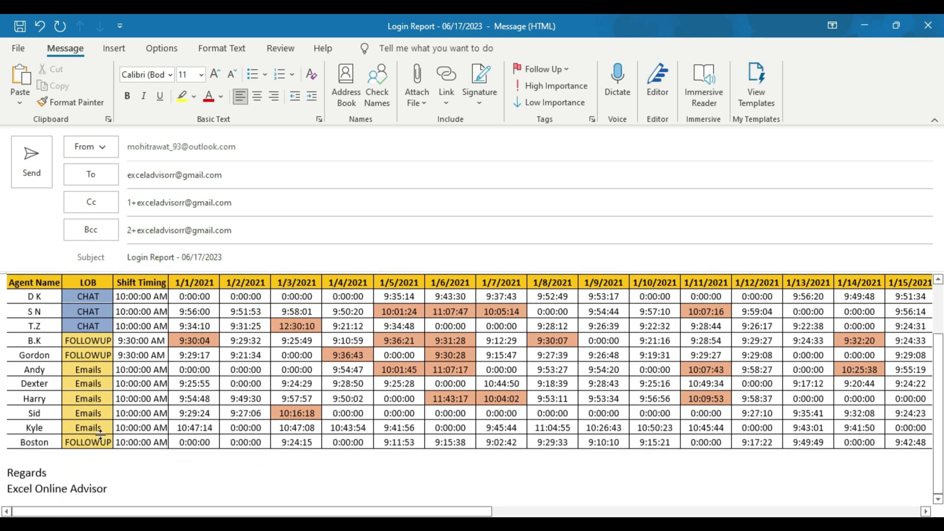
left_click(237, 258)
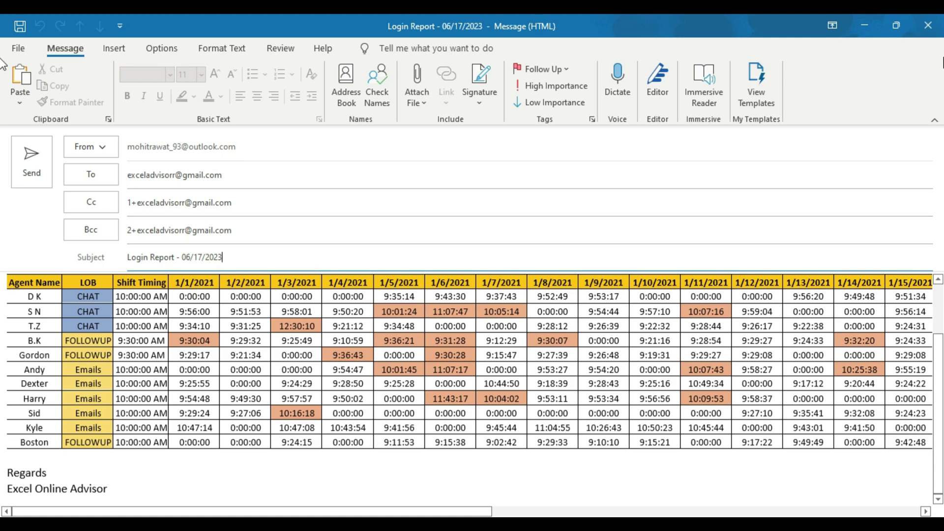
left_click(928, 25)
- Discard the email without saving and delete the date columns from column I onward
left_click(476, 311)
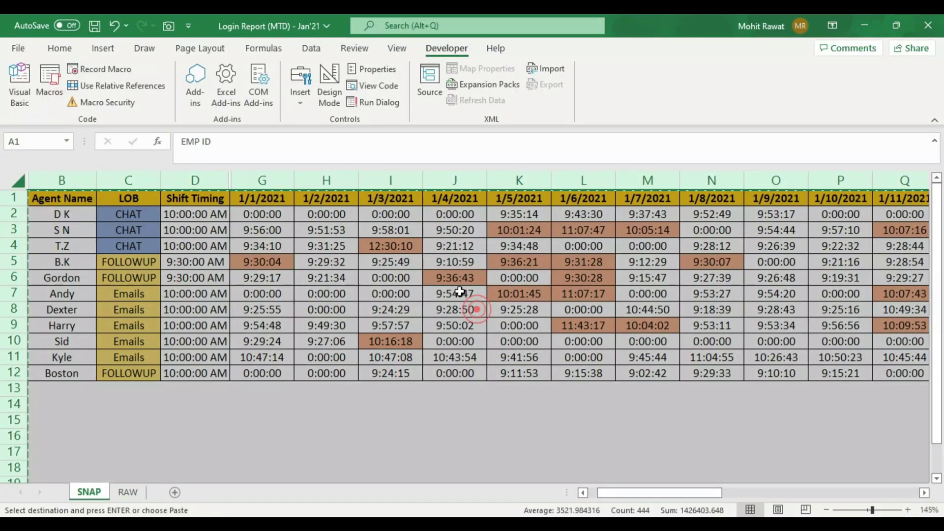
left_click(404, 264)
key("ctrl+minus")
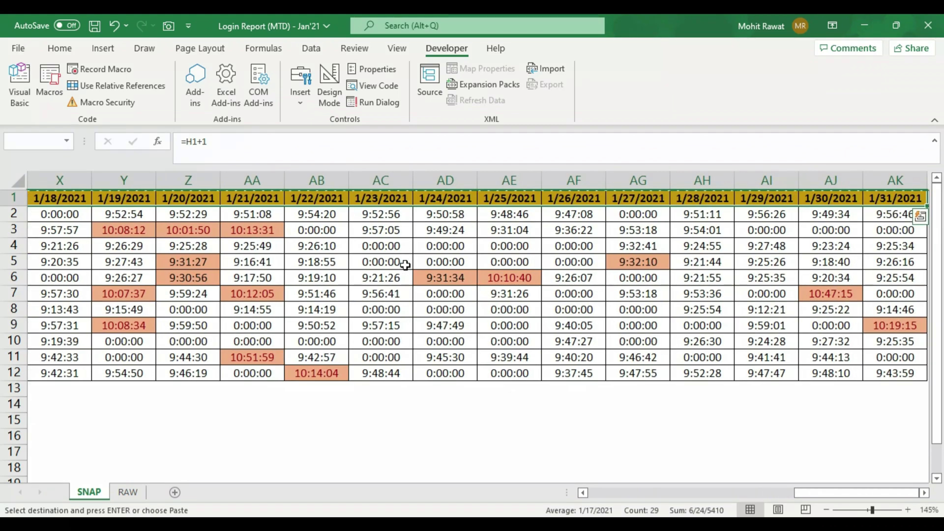
- Return to B1 and rerun LoginReport to produce a fresh Login Report email
key("ctrl+Home")
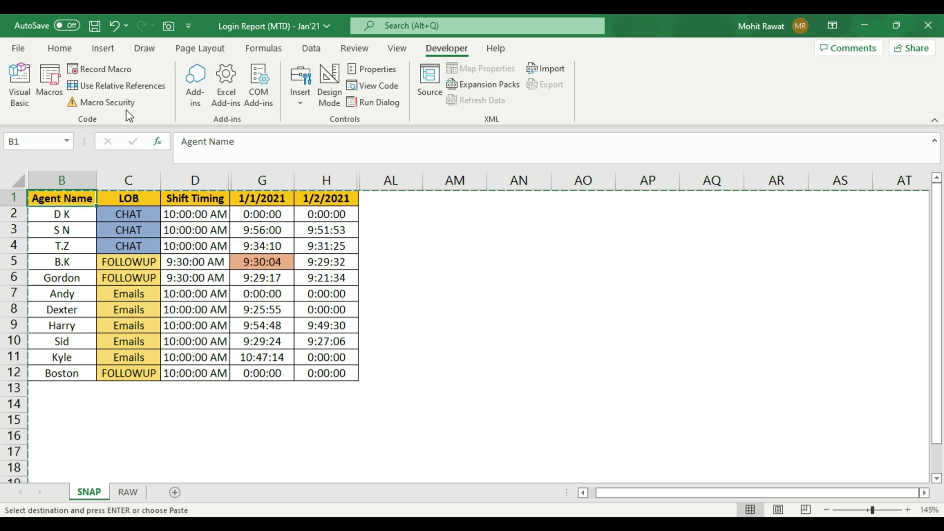
left_click(49, 81)
left_click(325, 236)
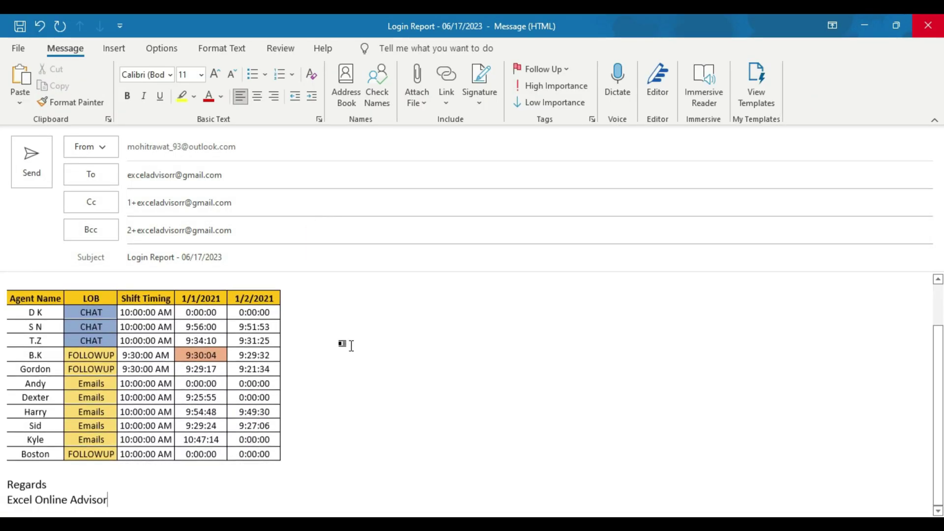
scroll(351, 345, "up", 2)
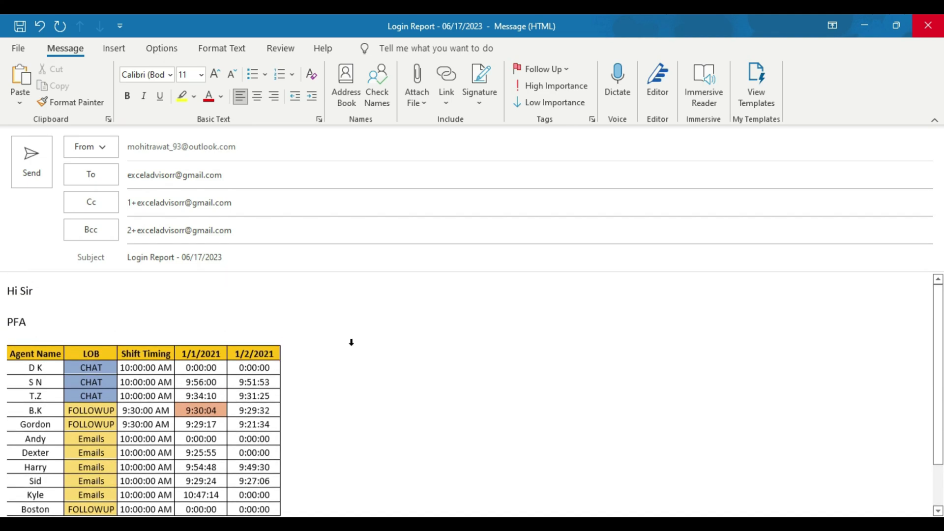